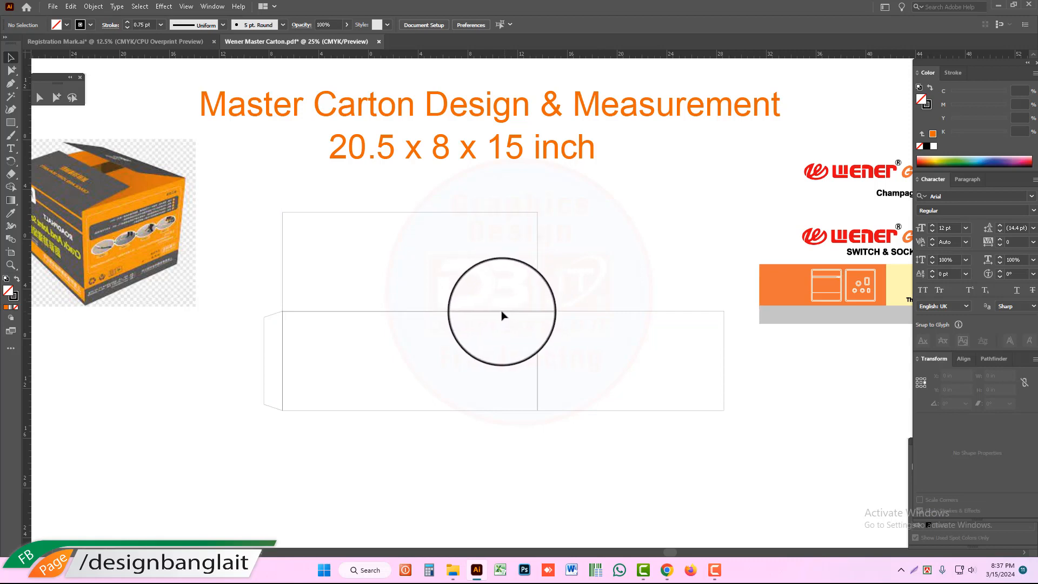
Set the height of the 20.5 in wide flap above the front panel to 7.5 in
{"action": "left_click_drag", "start_coordinate": [247, 275], "coordinate": [316, 291]}
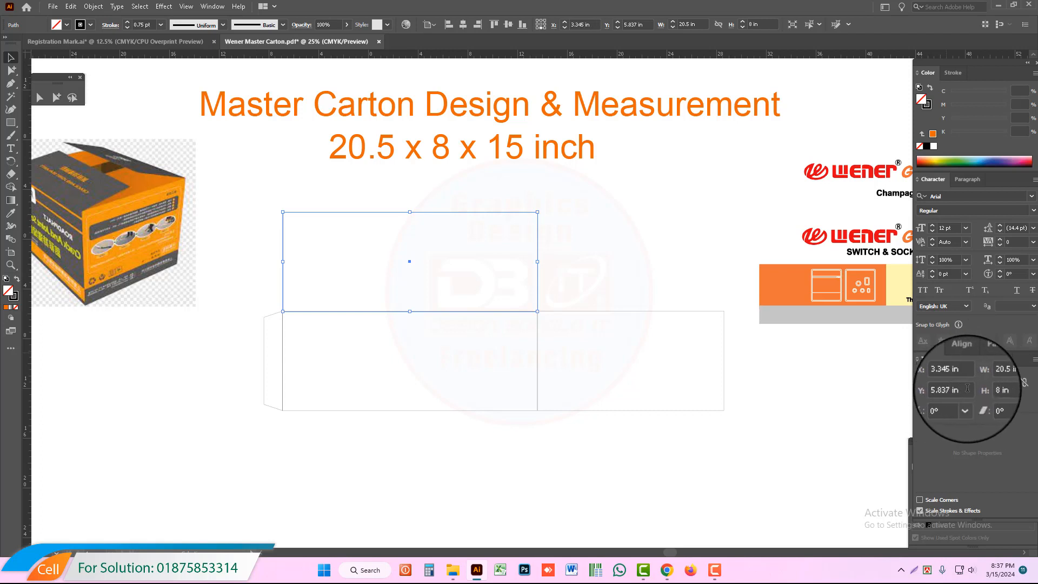
{"action": "left_click_drag", "start_coordinate": [614, 304], "coordinate": [628, 331]}
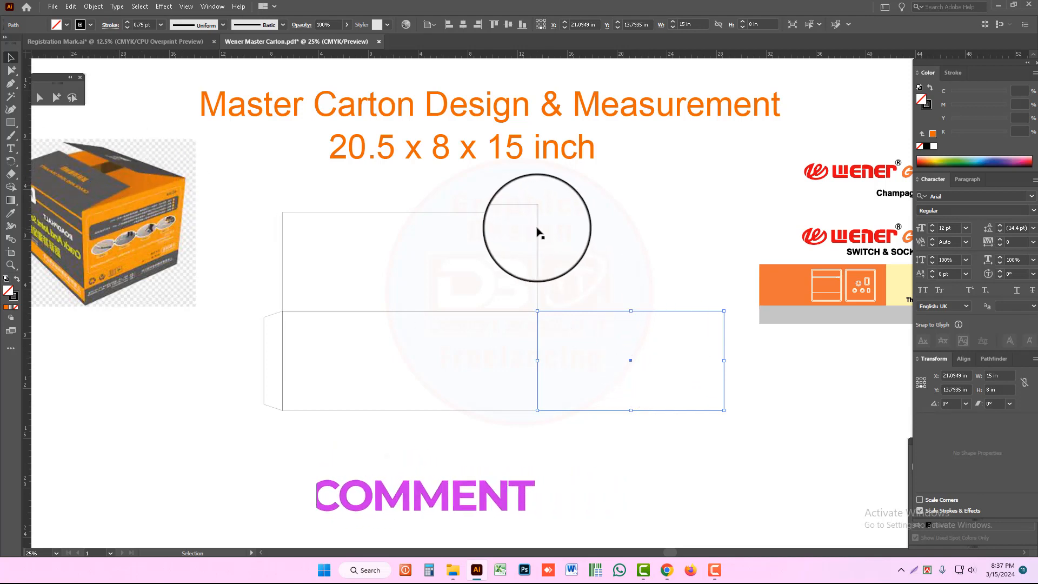
{"action": "left_click", "coordinate": [513, 234]}
{"action": "left_click", "coordinate": [984, 390]}
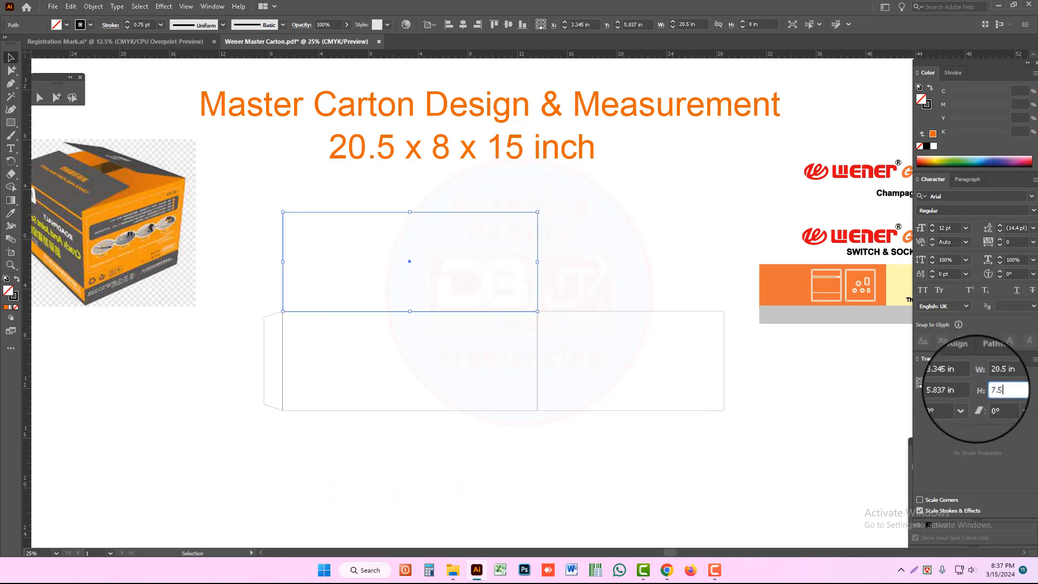
{"action": "key", "text": "Return"}
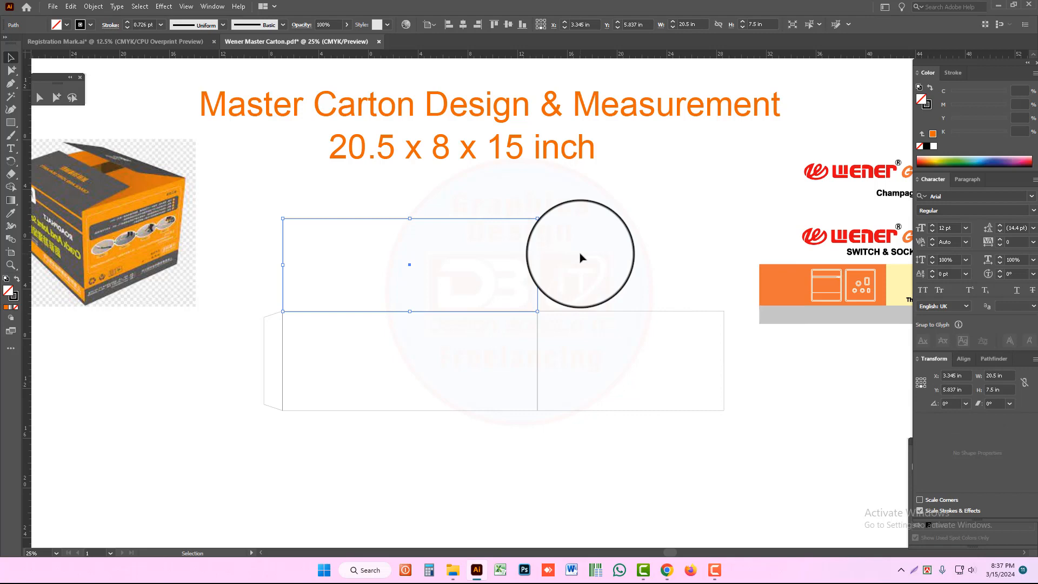
{"action": "key", "text": "space"}
{"action": "left_click_drag", "start_coordinate": [453, 296], "coordinate": [532, 292]}
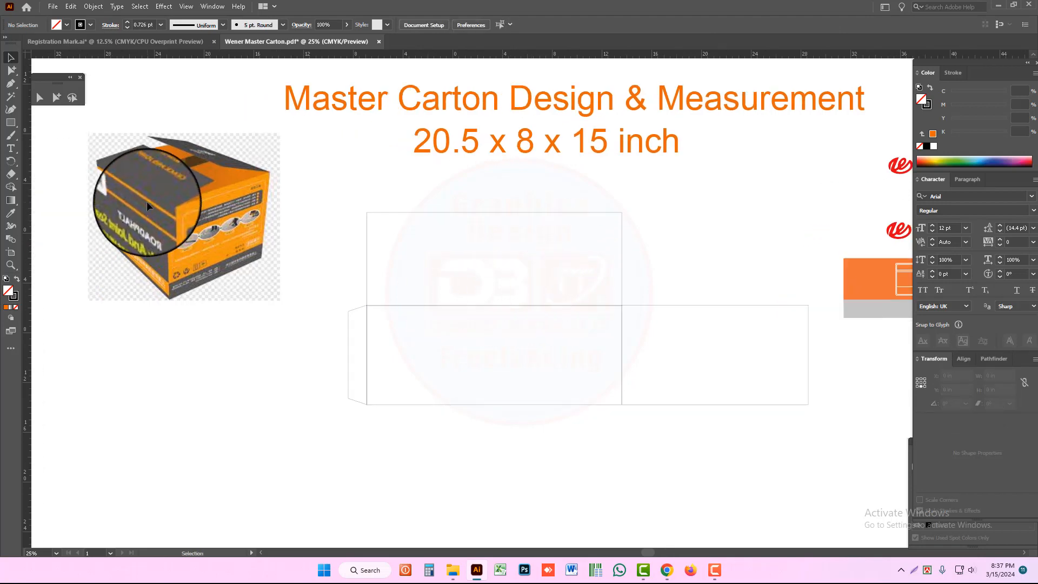
{"action": "left_click_drag", "start_coordinate": [447, 341], "coordinate": [505, 342]}
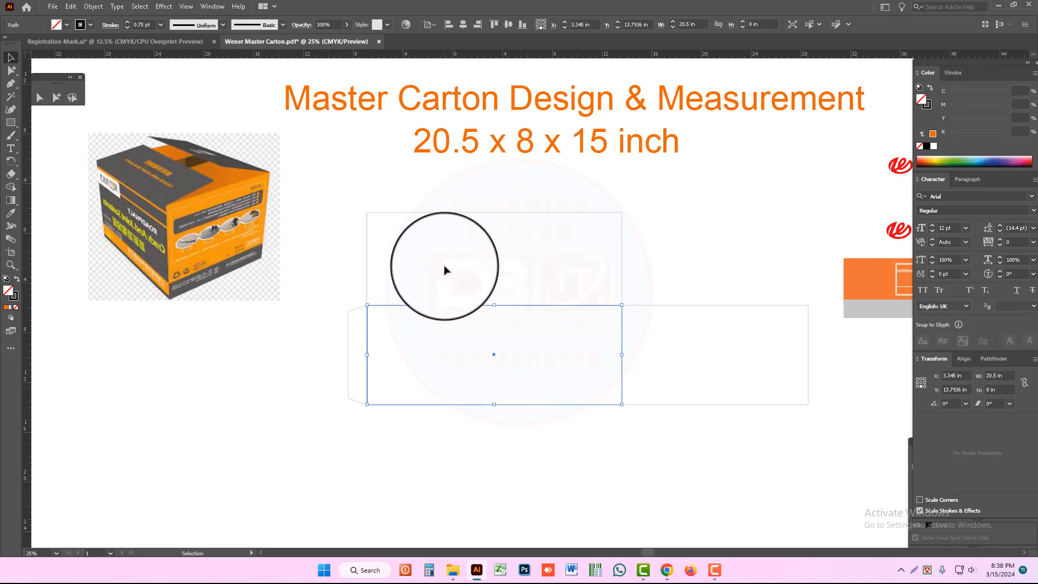
{"action": "left_click", "coordinate": [533, 295]}
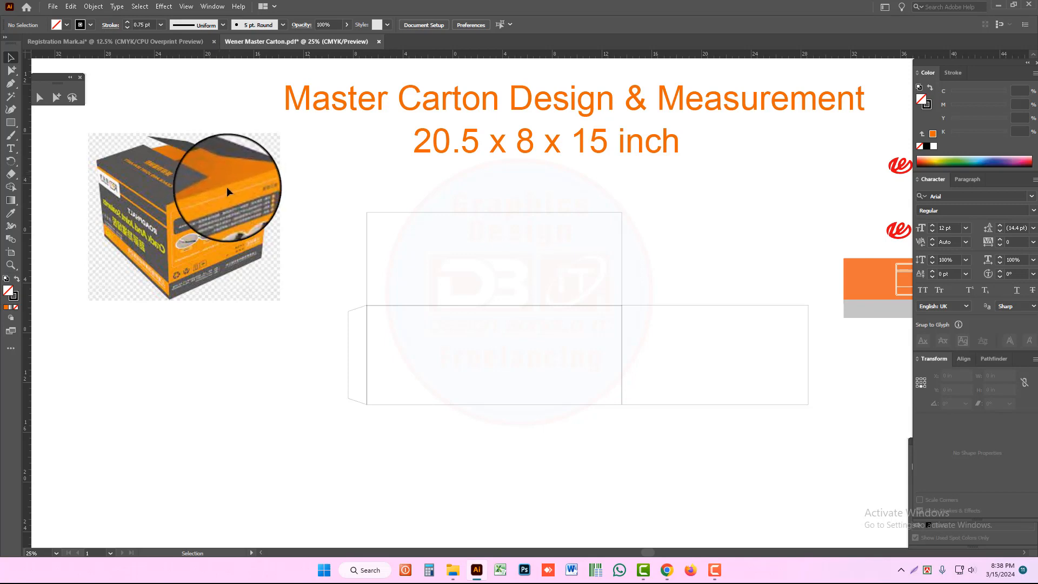
Copy the 15 in wide side panel directly above itself as a top flap and set its height to 7.5 in
{"action": "left_click_drag", "start_coordinate": [622, 337], "coordinate": [537, 335]}
{"action": "left_click_drag", "start_coordinate": [613, 404], "coordinate": [601, 304]}
{"action": "left_click", "coordinate": [977, 389]}
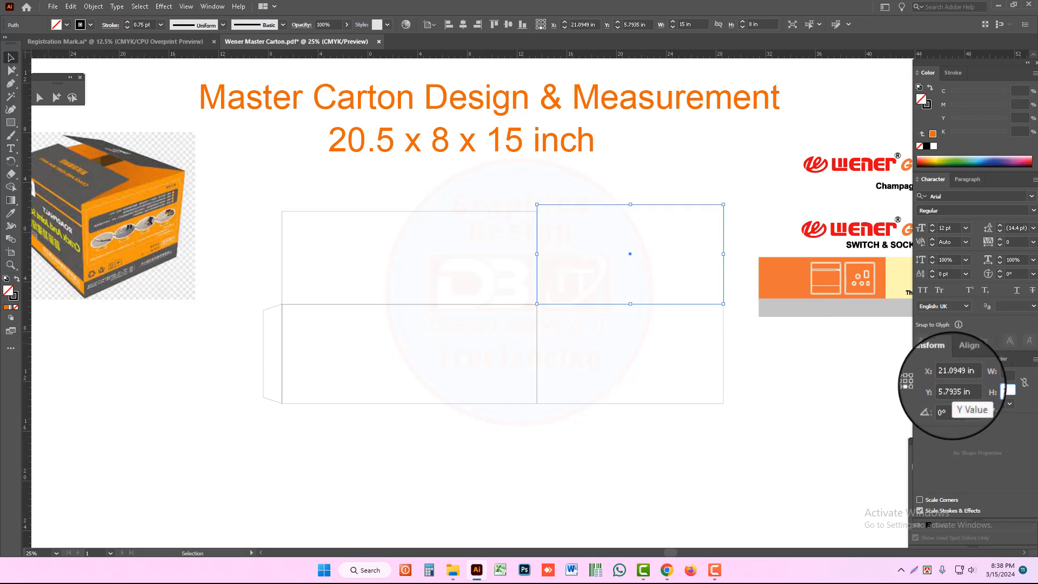
{"action": "type", "text": "7.5"}
{"action": "key", "text": "Return"}
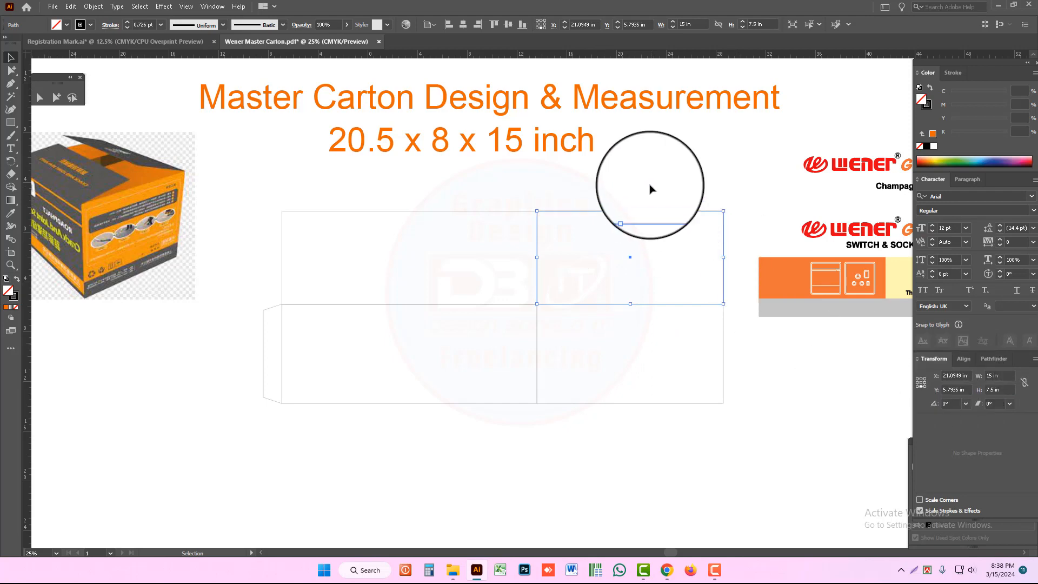
{"action": "left_click", "coordinate": [650, 188]}
Duplicate both top flaps below the front and side panels as the carton's bottom flaps
{"action": "left_click_drag", "start_coordinate": [464, 374], "coordinate": [505, 374]}
{"action": "left_click_drag", "start_coordinate": [161, 251], "coordinate": [180, 249]}
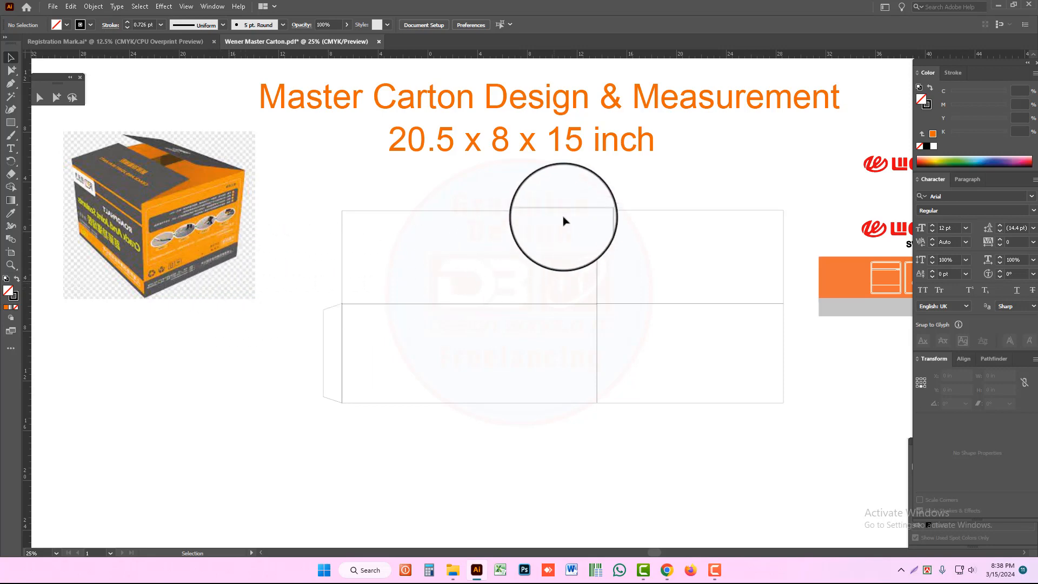
{"action": "left_click_drag", "start_coordinate": [604, 218], "coordinate": [609, 216]}
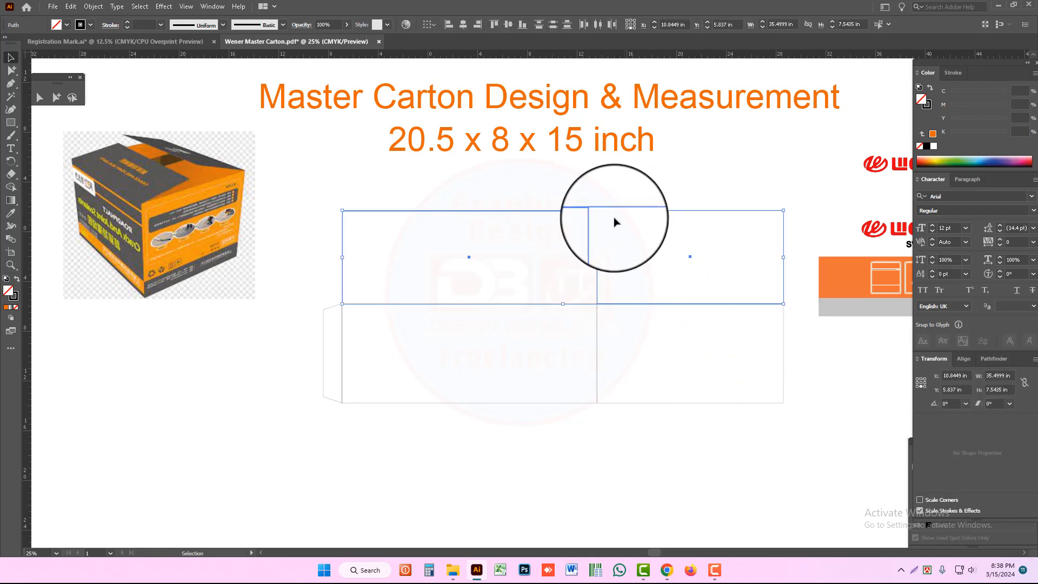
{"action": "left_click_drag", "start_coordinate": [609, 215], "coordinate": [608, 407]}
{"action": "left_click", "coordinate": [665, 389]}
Examine the carton layout's front and side panels, top and bottom flaps, and the Wener Gold artwork beside it
{"action": "left_click_drag", "start_coordinate": [639, 355], "coordinate": [608, 354]}
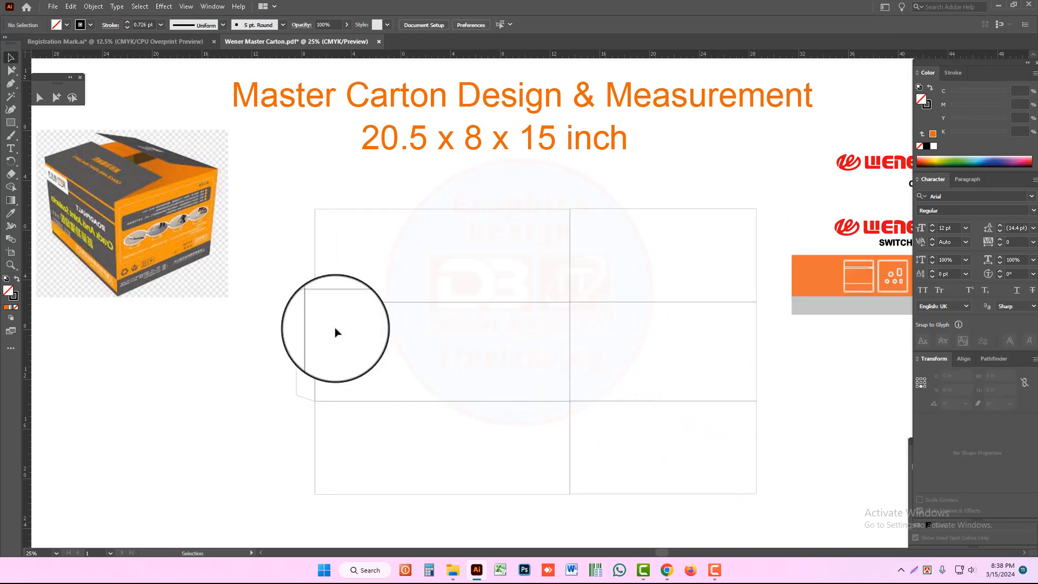
{"action": "left_click_drag", "start_coordinate": [356, 327], "coordinate": [486, 372]}
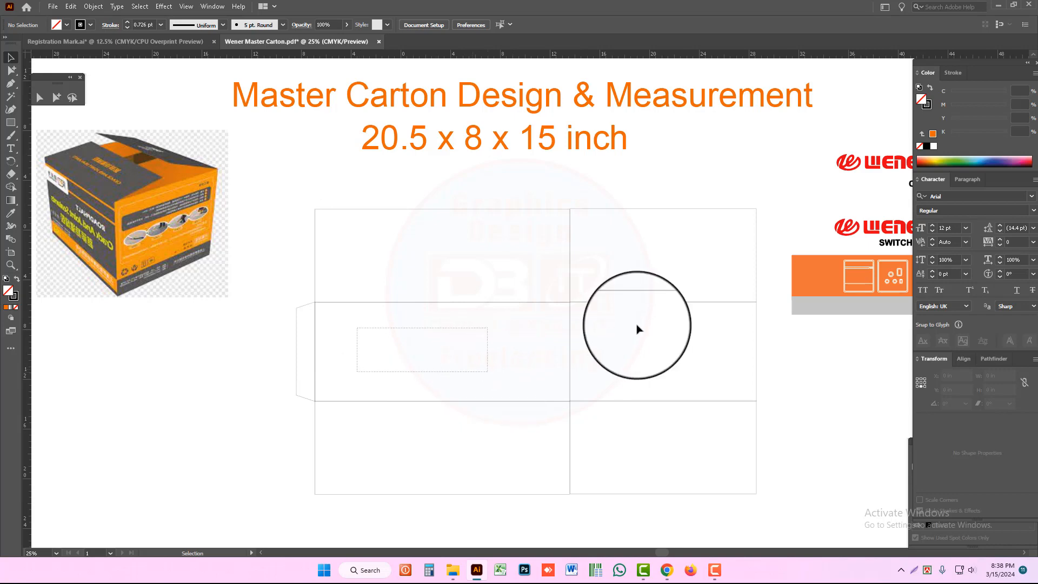
{"action": "left_click", "coordinate": [557, 301]}
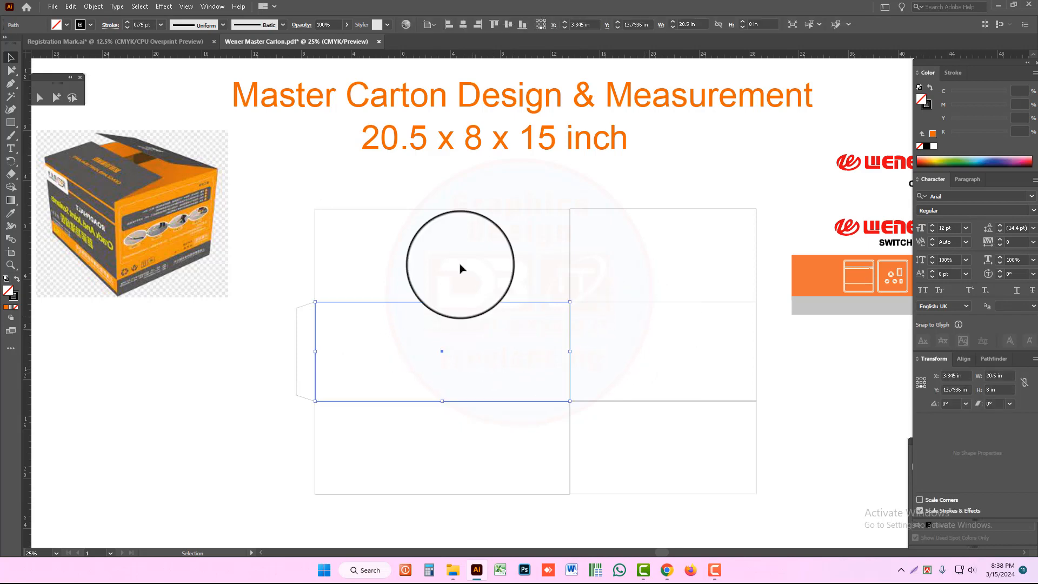
{"action": "left_click", "coordinate": [460, 268]}
{"action": "left_click_drag", "start_coordinate": [461, 265], "coordinate": [629, 236]}
{"action": "left_click_drag", "start_coordinate": [661, 267], "coordinate": [668, 257]}
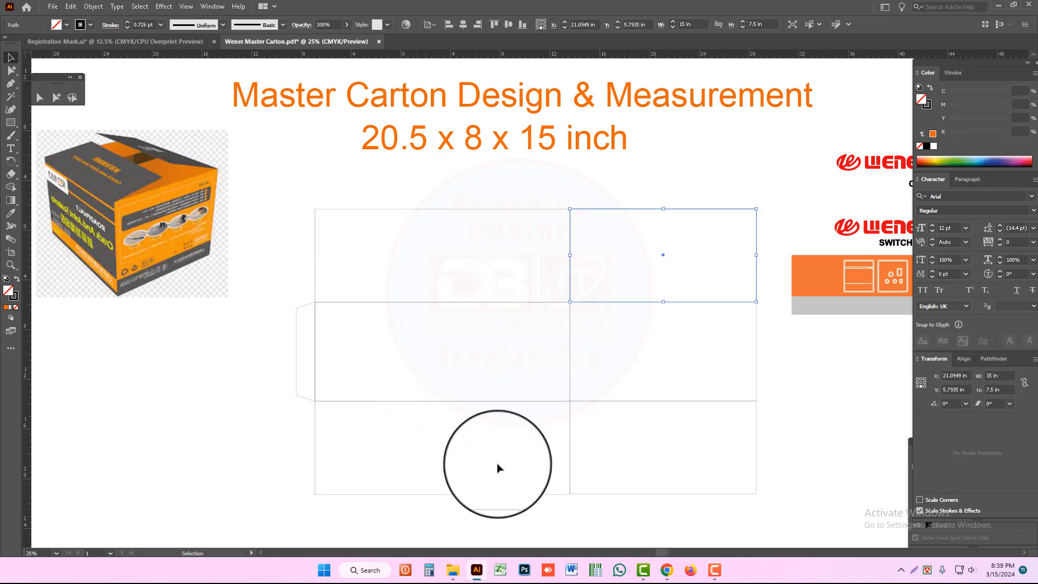
{"action": "left_click_drag", "start_coordinate": [496, 463], "coordinate": [496, 462]}
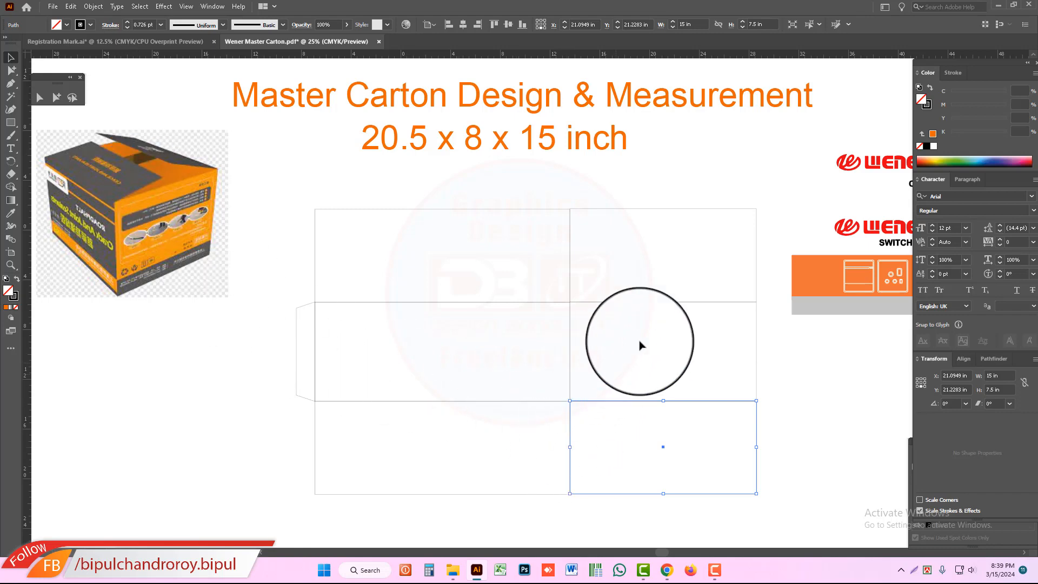
{"action": "left_click", "coordinate": [495, 342]}
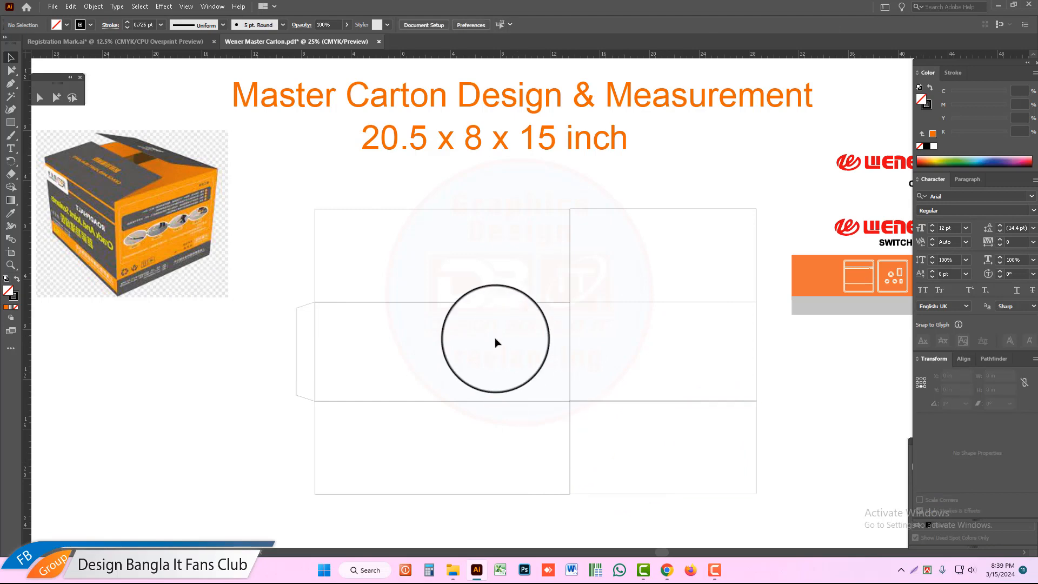
{"action": "left_click", "coordinate": [628, 368], "text": "ctrl+alt"}
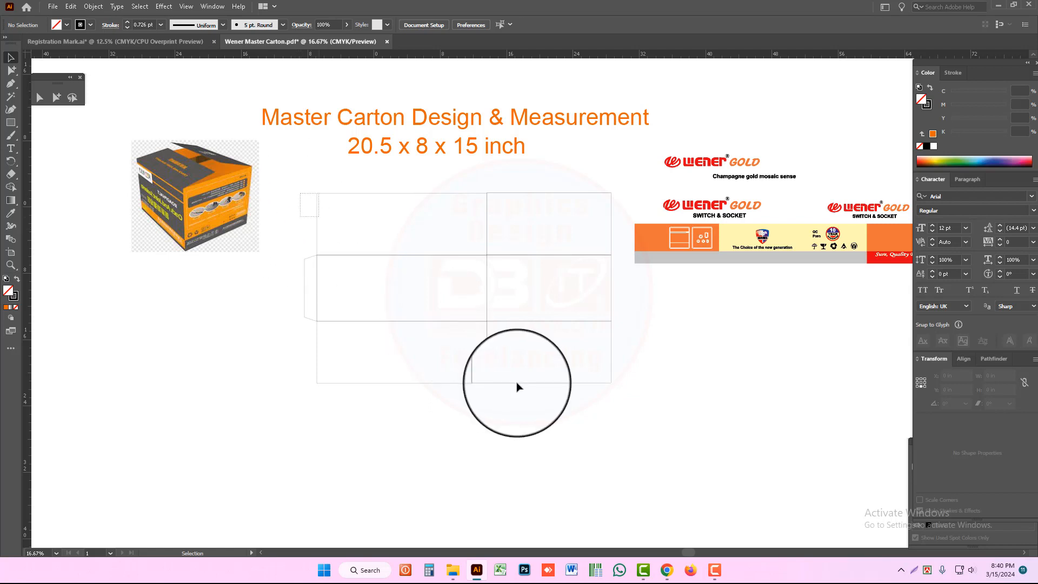
{"action": "left_click_drag", "start_coordinate": [517, 387], "coordinate": [518, 378]}
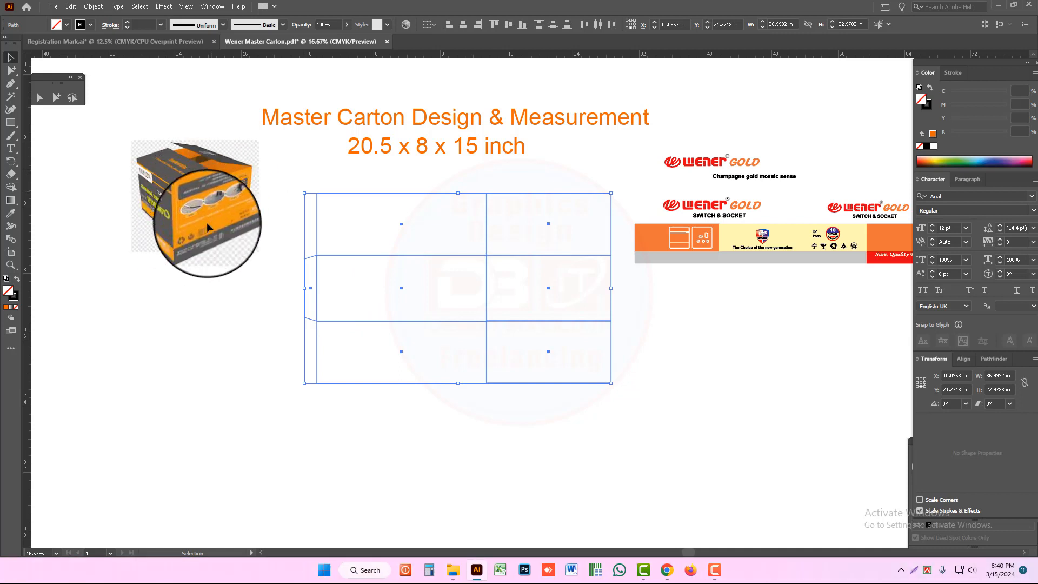
{"action": "left_click", "coordinate": [287, 197]}
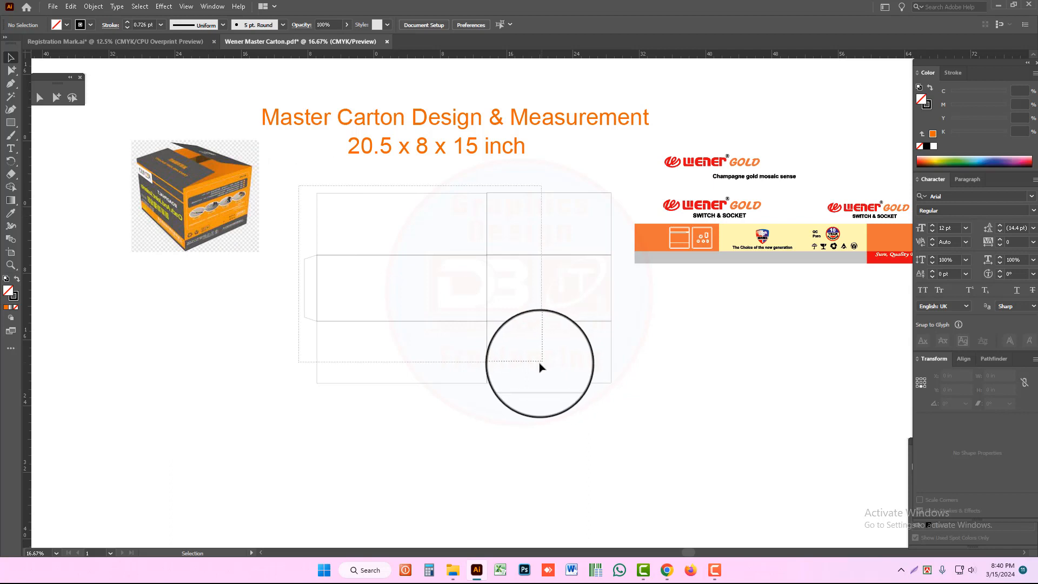
{"action": "left_click_drag", "start_coordinate": [298, 186], "coordinate": [539, 367]}
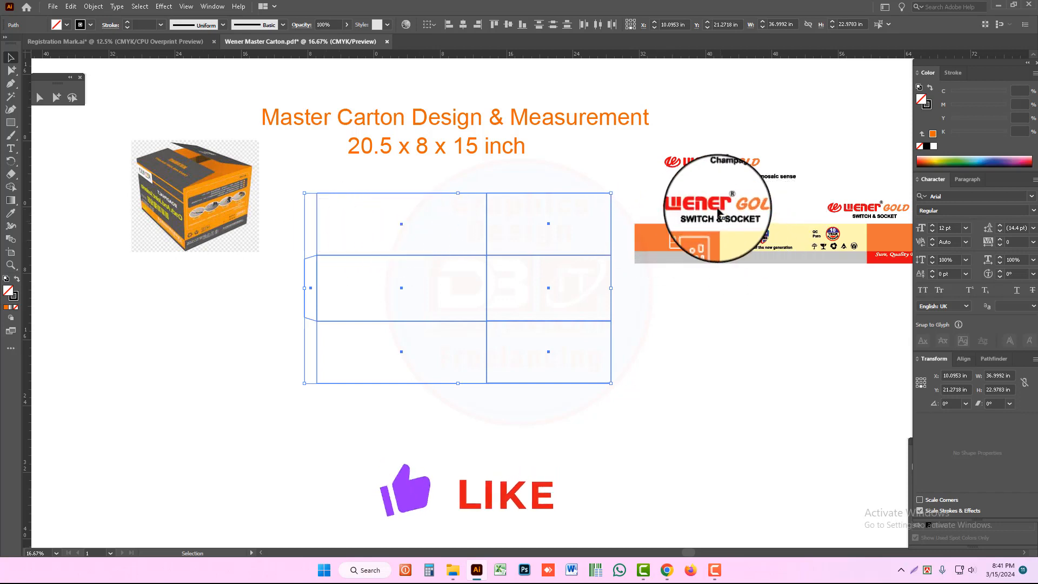
{"action": "left_click_drag", "start_coordinate": [717, 214], "coordinate": [574, 219]}
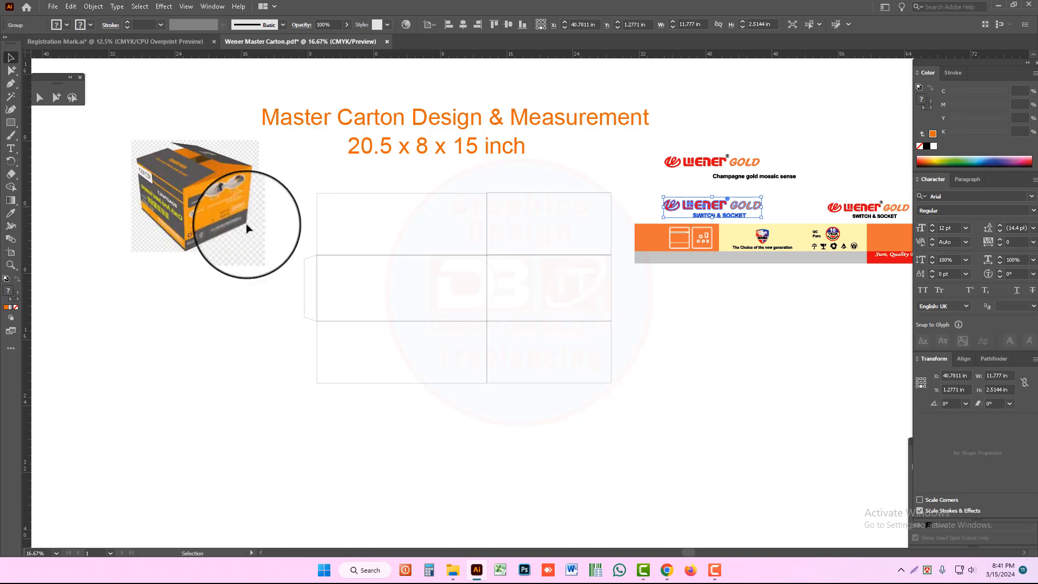
Convert all the carton panel, flap and glue-tab outlines to guides and lock them
{"action": "left_click_drag", "start_coordinate": [304, 204], "coordinate": [562, 376]}
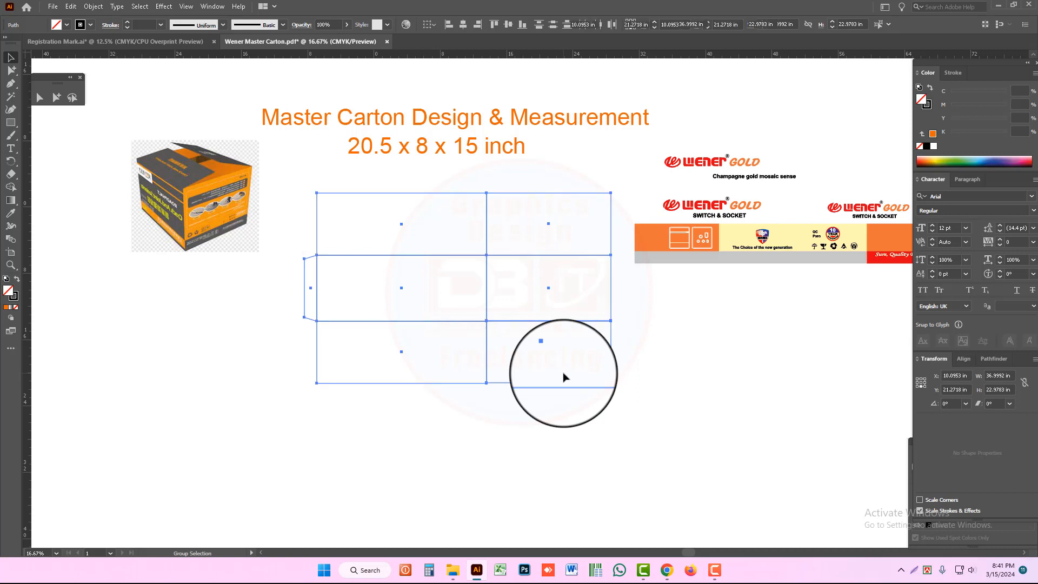
{"action": "key", "text": "v"}
{"action": "key", "text": "ctrl+5"}
{"action": "right_click", "coordinate": [519, 211]}
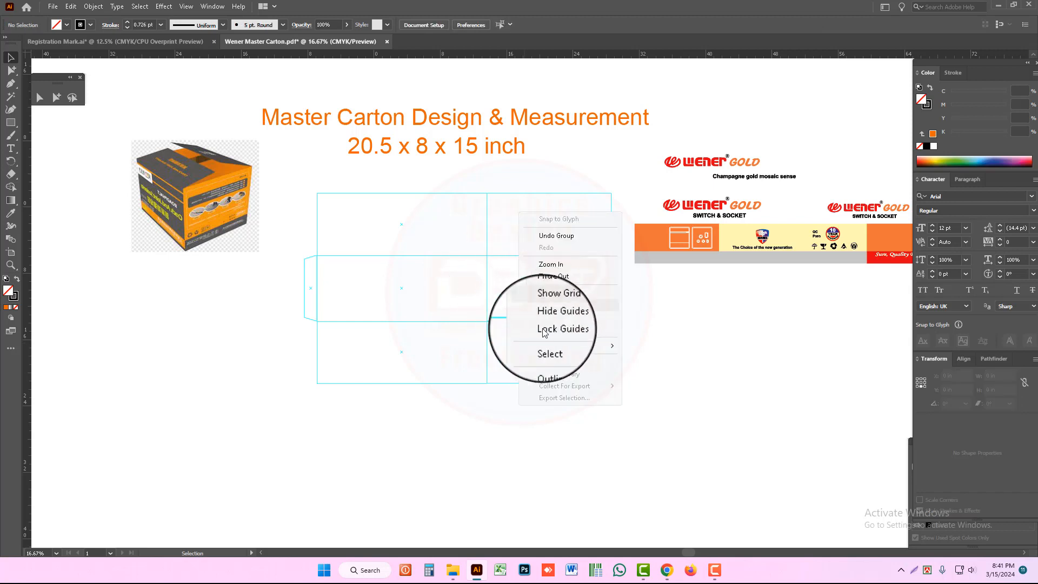
{"action": "left_click", "coordinate": [529, 208]}
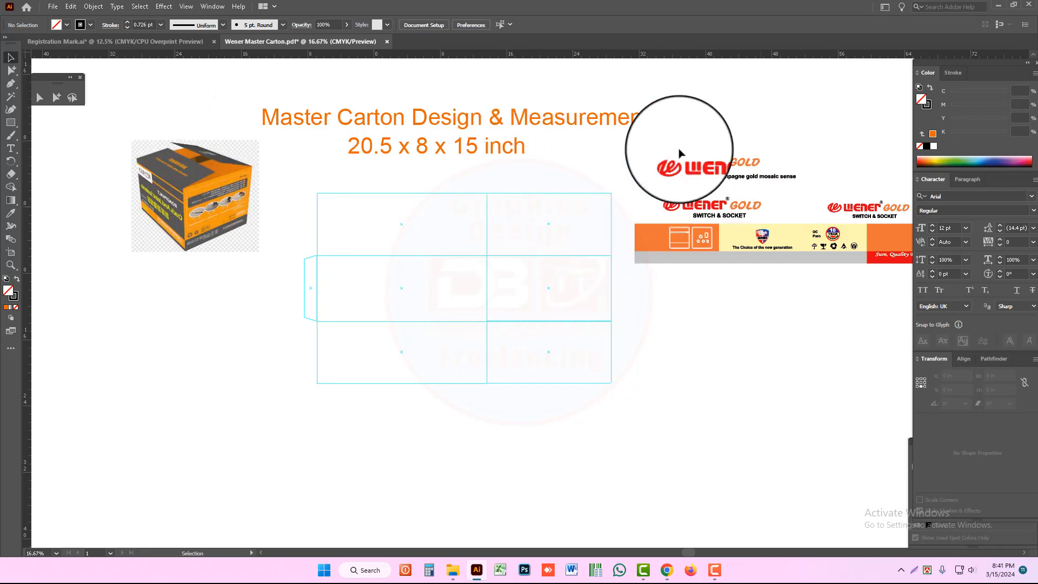
Move the Wener Gold logo with the "Champagne gold mosaic sense" tagline onto the top flap above the front panel
{"action": "left_click", "coordinate": [701, 179]}
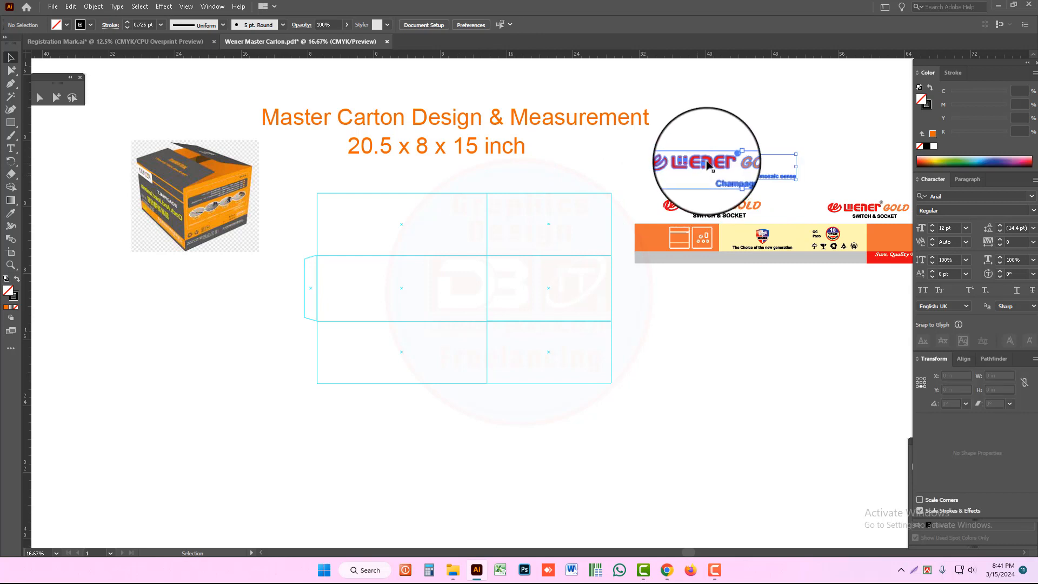
{"action": "left_click_drag", "start_coordinate": [438, 224], "coordinate": [385, 223]}
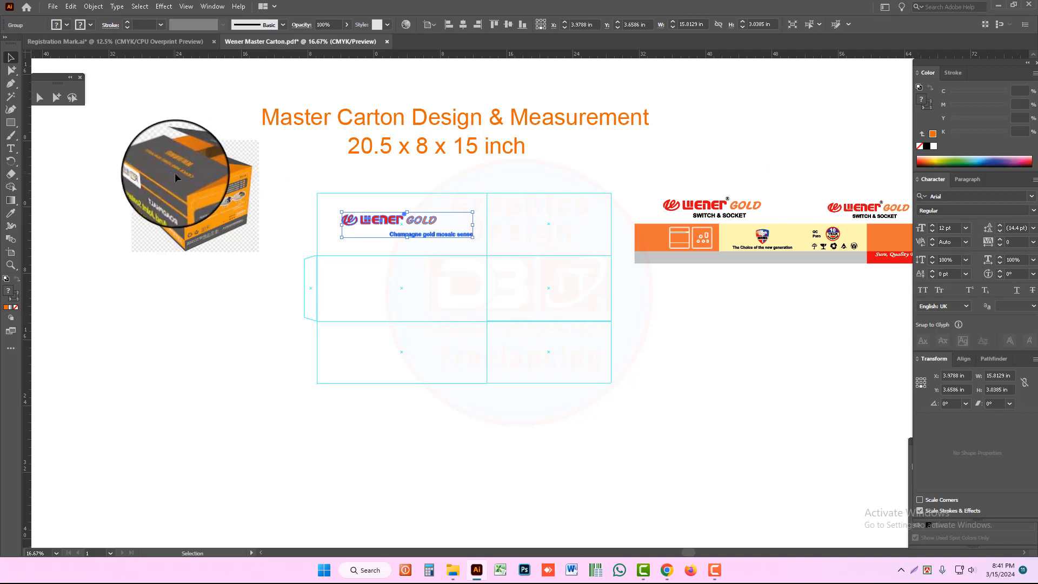
{"action": "left_click", "coordinate": [362, 246]}
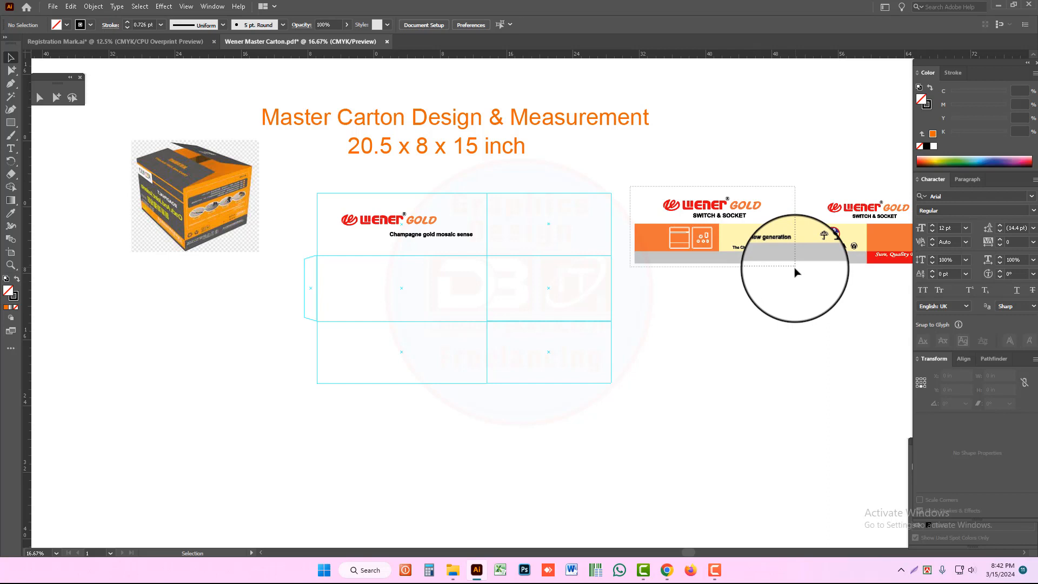
Place the Switch & Socket artwork strip across the front and side panels, aligned with their guides
{"action": "left_click_drag", "start_coordinate": [796, 272], "coordinate": [795, 272]}
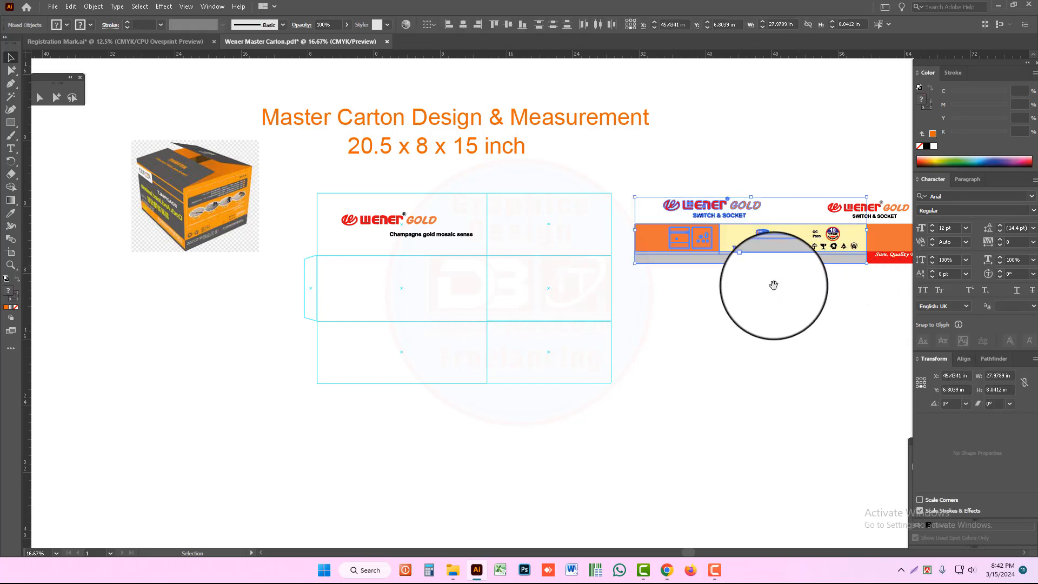
{"action": "key", "text": "space"}
{"action": "left_click_drag", "start_coordinate": [717, 286], "coordinate": [713, 287]}
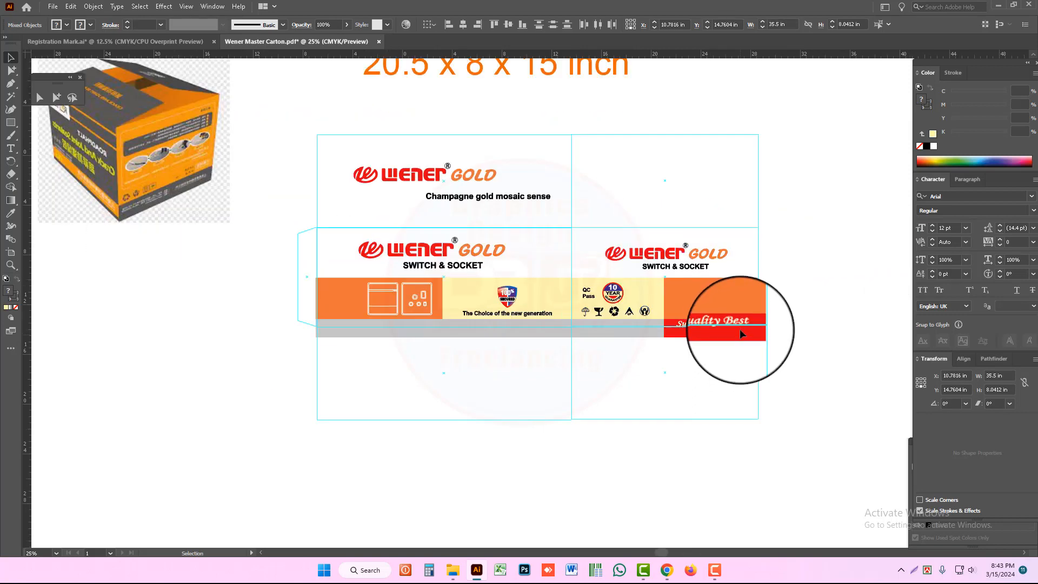
{"action": "left_click_drag", "start_coordinate": [741, 333], "coordinate": [736, 326]}
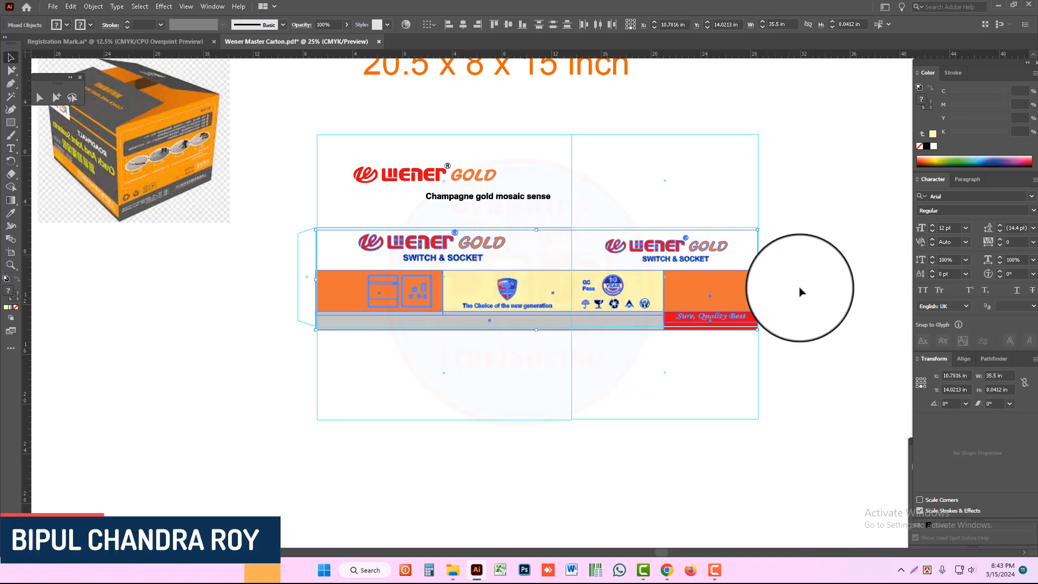
{"action": "left_click", "coordinate": [799, 292]}
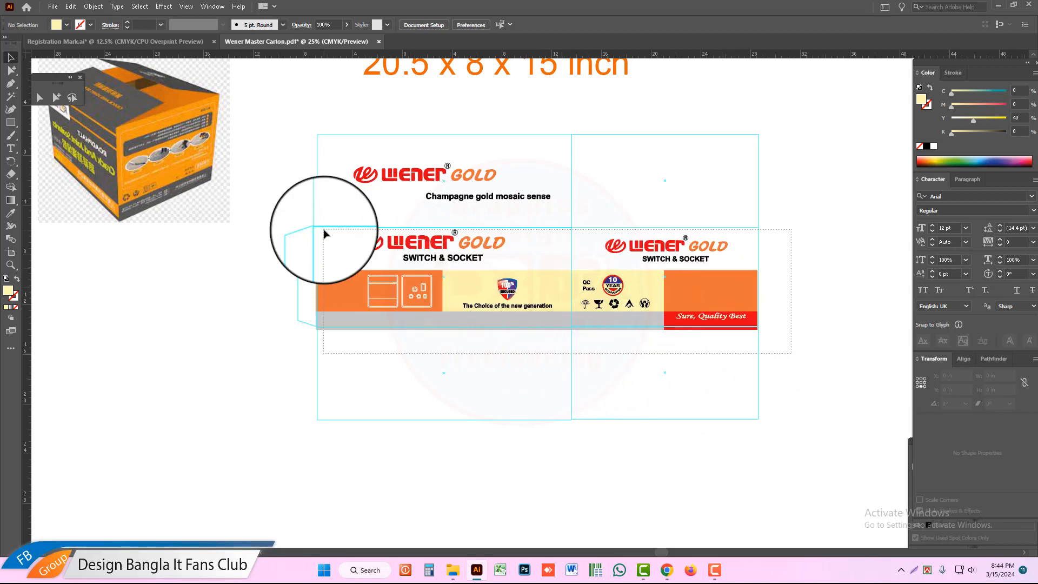
Select the whole artwork strip on the front and side panels and shift it slightly downward
{"action": "left_click_drag", "start_coordinate": [324, 232], "coordinate": [741, 324]}
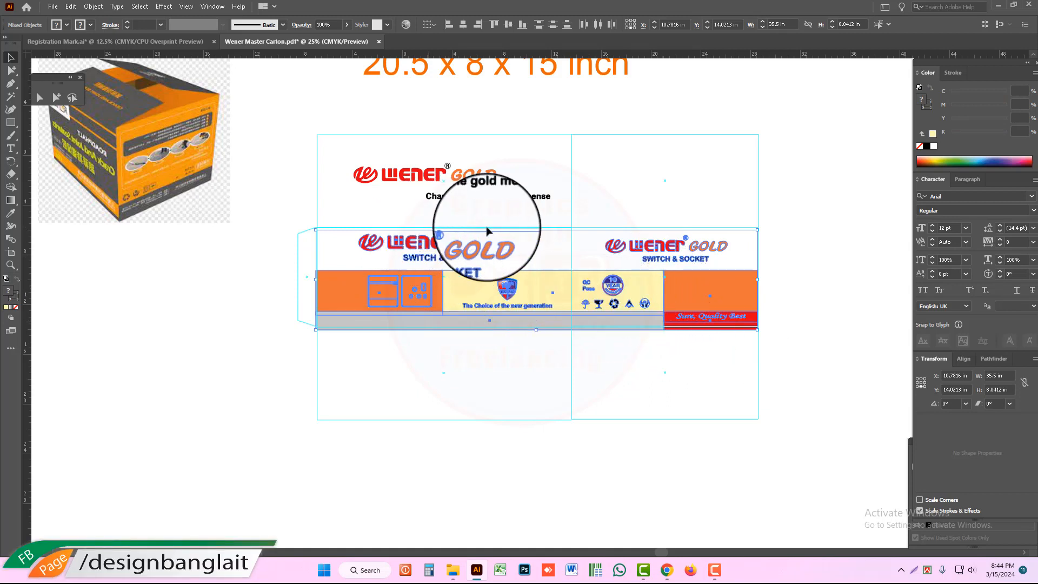
{"action": "left_click_drag", "start_coordinate": [525, 301], "coordinate": [525, 308]}
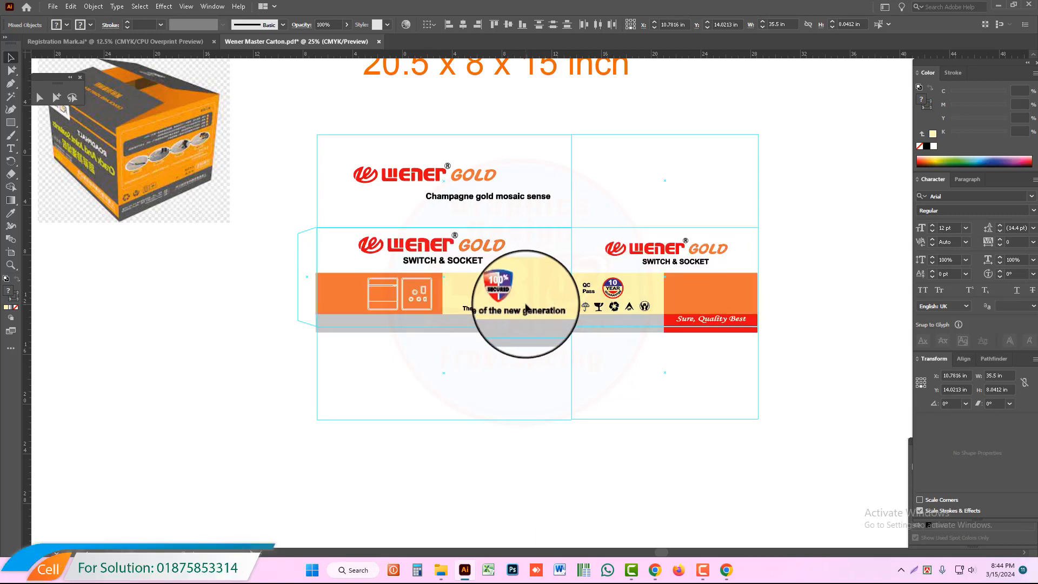
{"action": "left_click", "coordinate": [787, 306]}
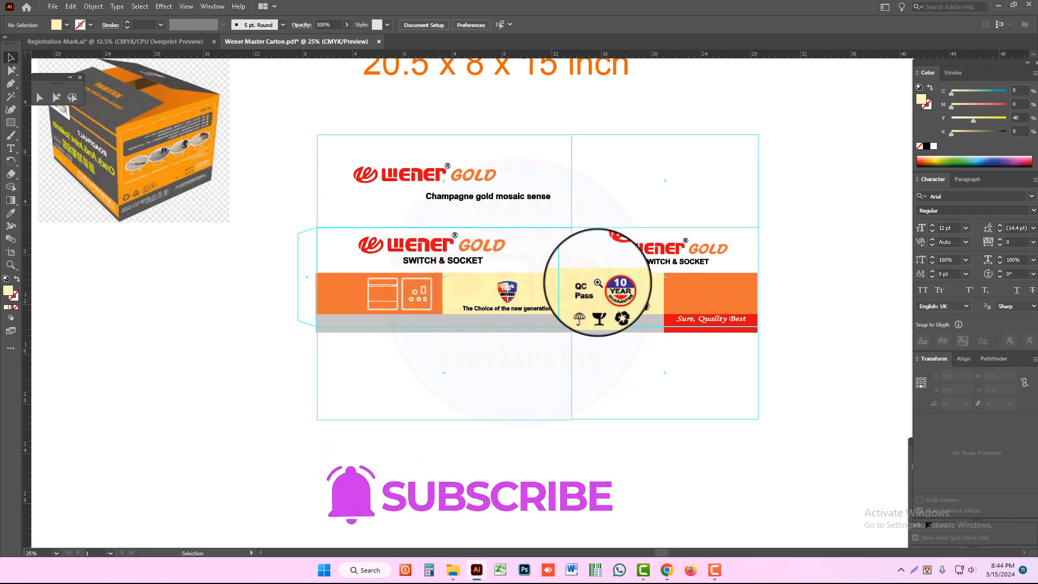
Shift the Wener Gold "SWITCH & SOCKET" logos on the front and side panels slightly down, closer to the coloured strip
{"action": "key", "text": "ctrl+plus"}
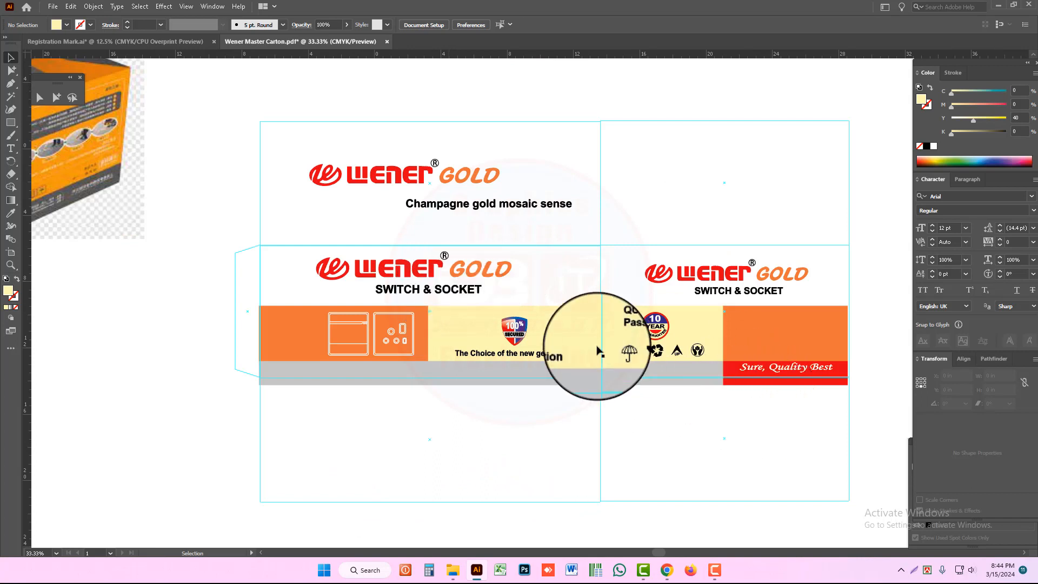
{"action": "left_click", "coordinate": [424, 272]}
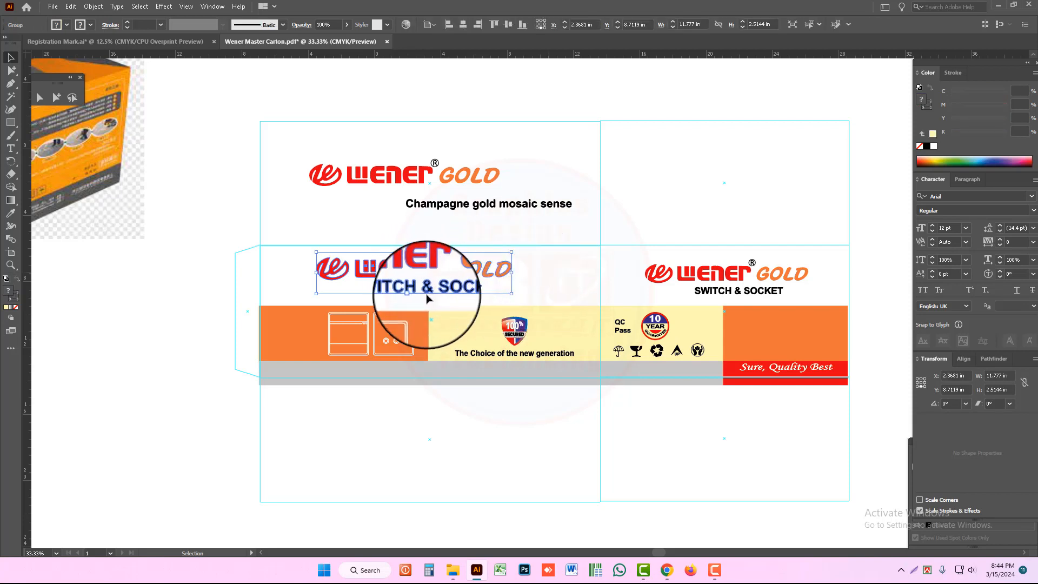
{"action": "left_click_drag", "start_coordinate": [427, 296], "coordinate": [427, 301]}
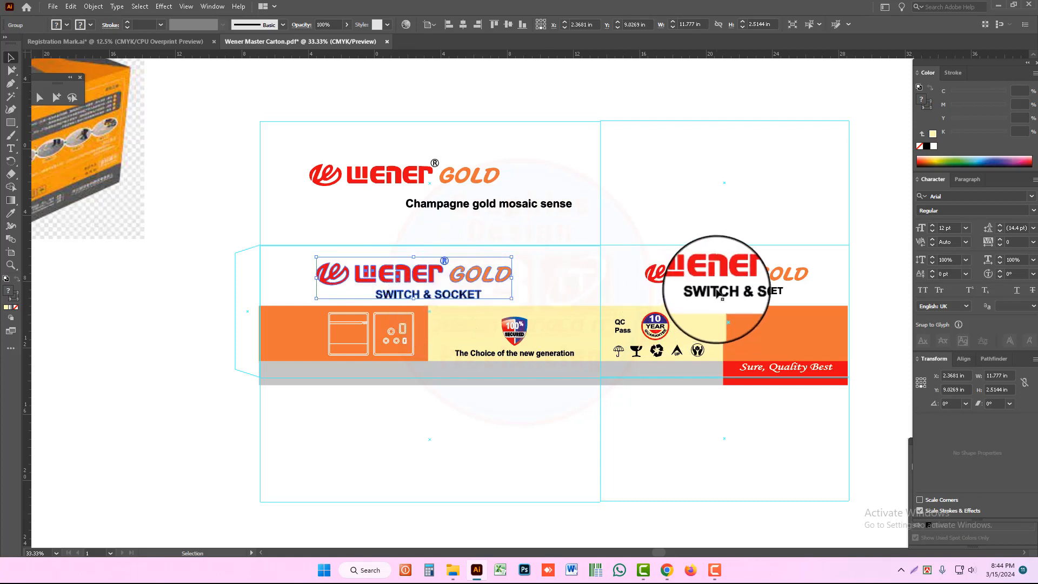
{"action": "left_click_drag", "start_coordinate": [738, 292], "coordinate": [738, 299]}
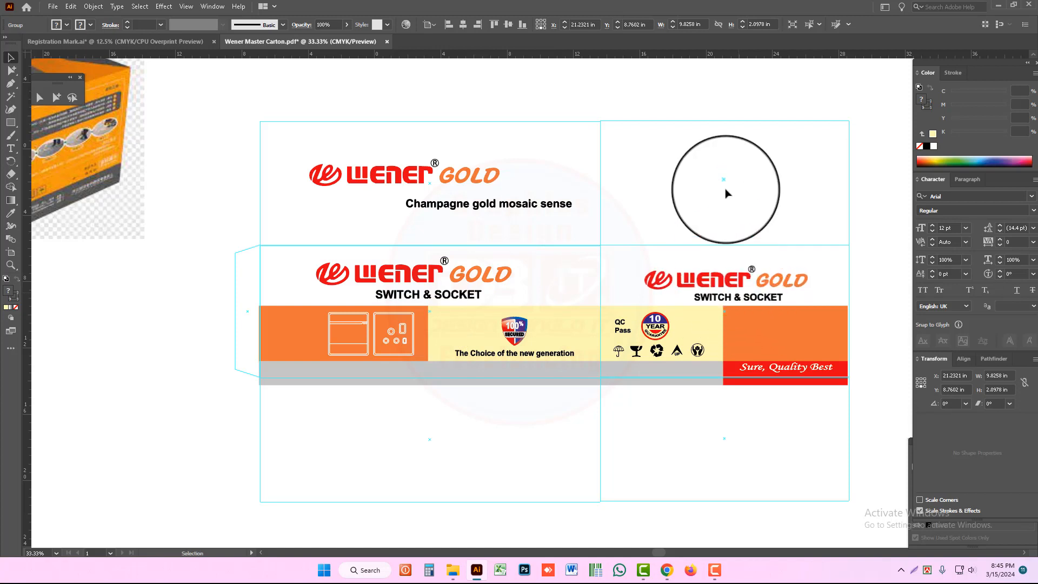
{"action": "left_click", "coordinate": [742, 251]}
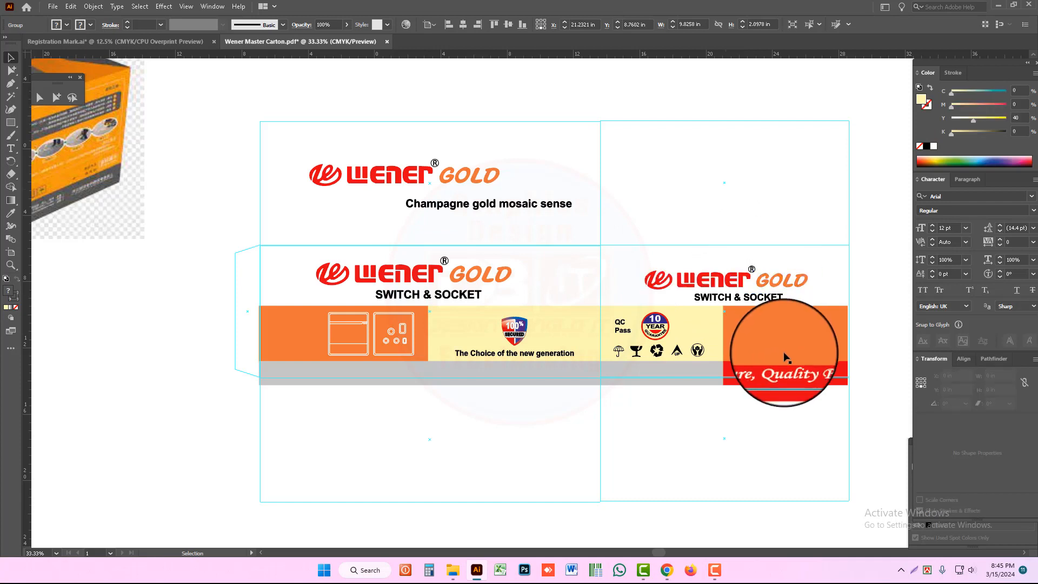
Try moving the "Sure, Quality Best" slogan up from the red band onto the side panel's orange block, and undo the move
{"action": "left_click", "coordinate": [786, 369]}
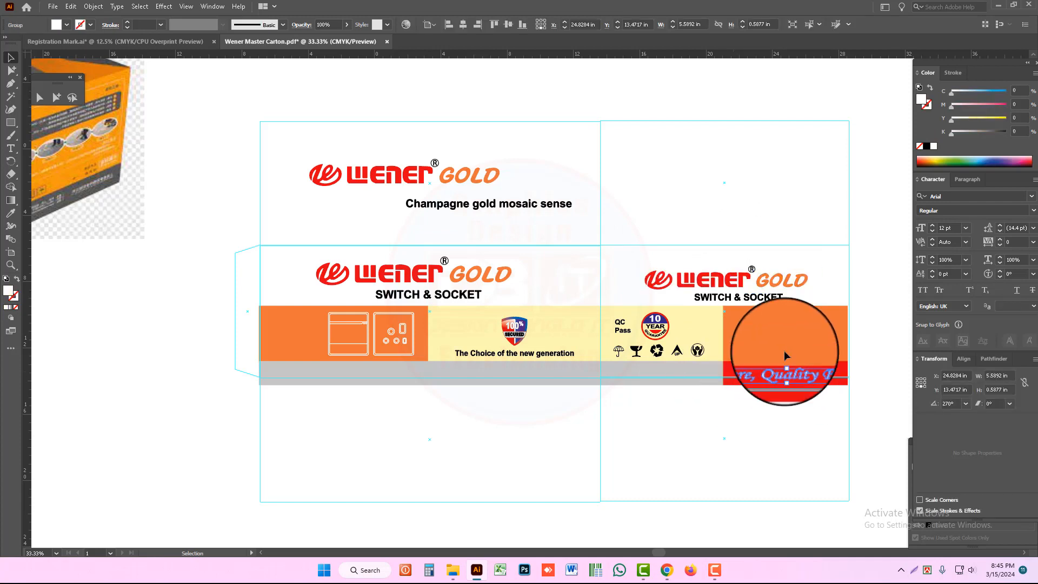
{"action": "left_click_drag", "start_coordinate": [785, 367], "coordinate": [783, 350]}
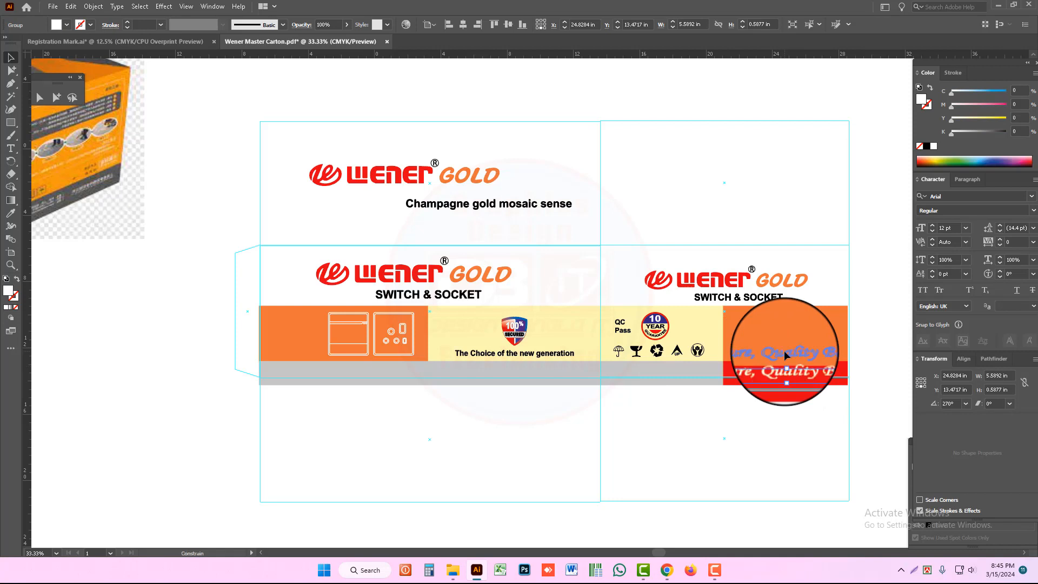
{"action": "left_click", "coordinate": [807, 416]}
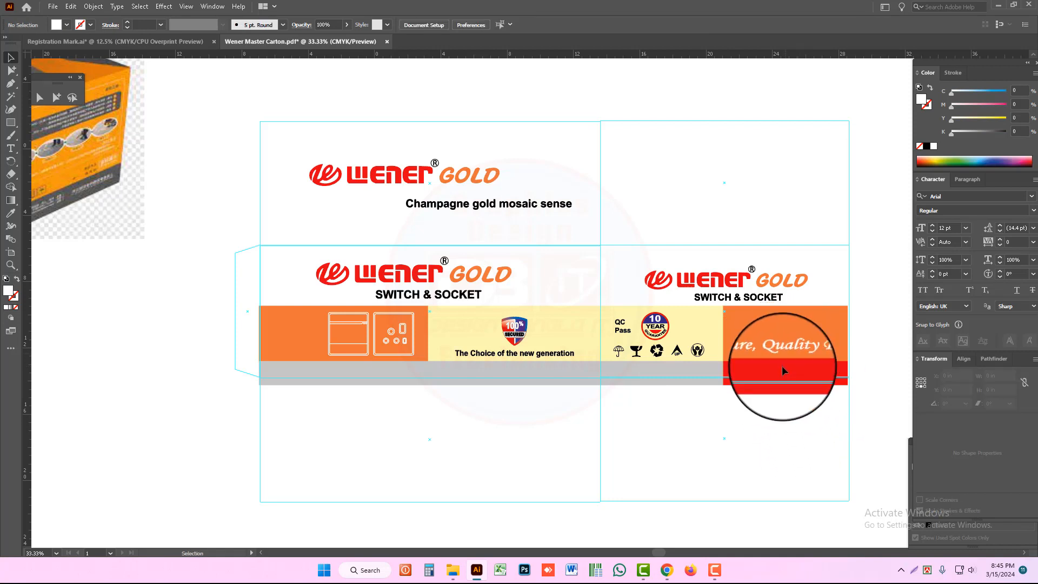
{"action": "key", "text": "ctrl+z"}
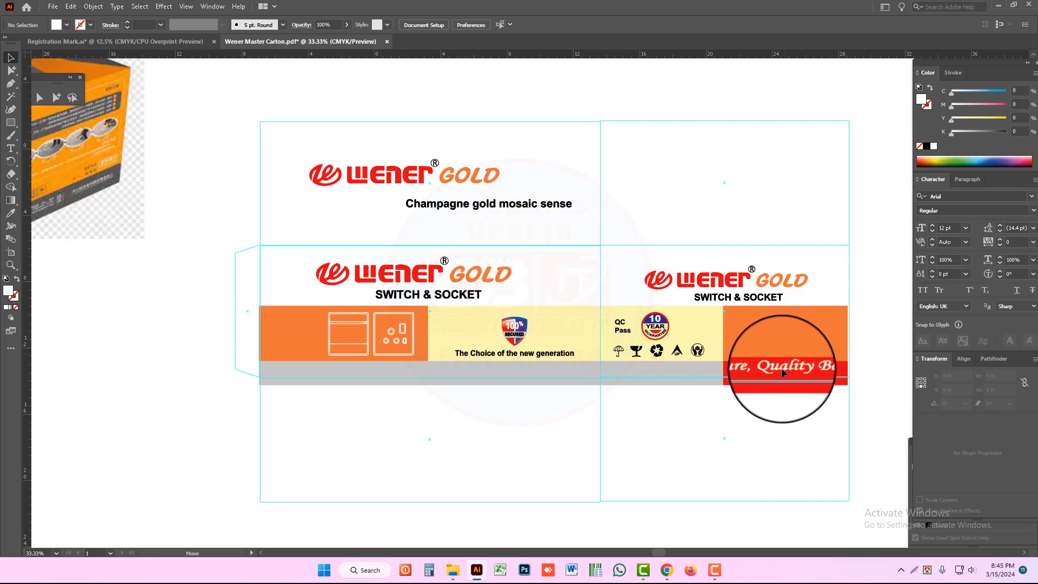
Nudge the "Sure, Quality Best" slogan slightly to the left within the side panel's red band
{"action": "left_click", "coordinate": [782, 371]}
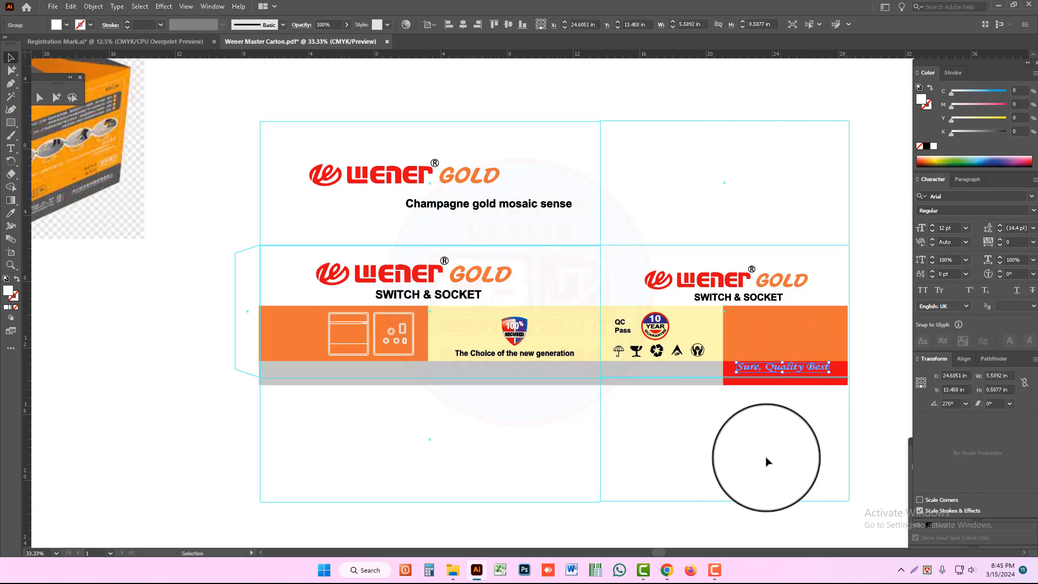
{"action": "left_click", "coordinate": [749, 451]}
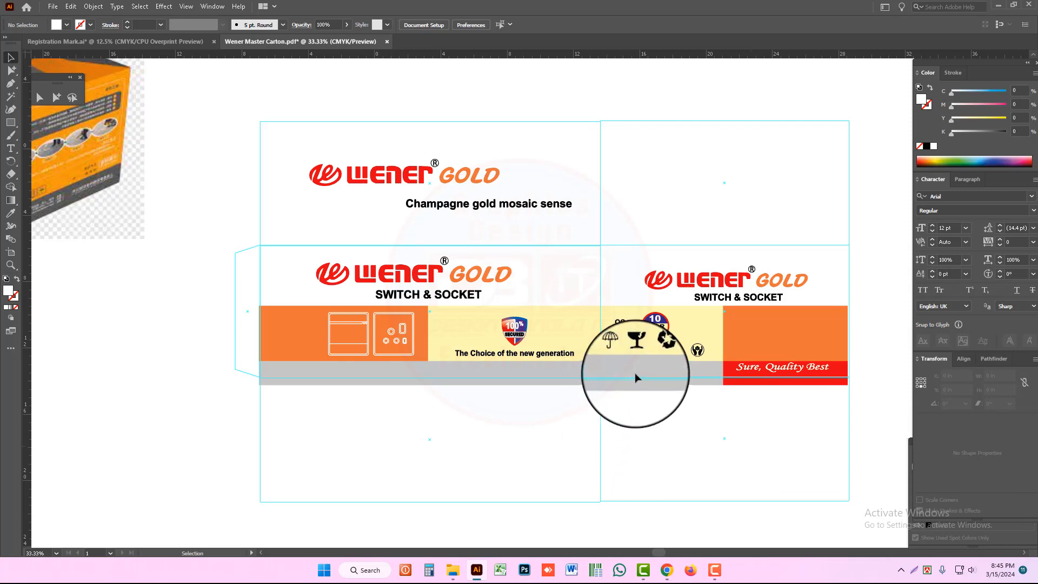
{"action": "left_click", "coordinate": [591, 265], "text": "ctrl"}
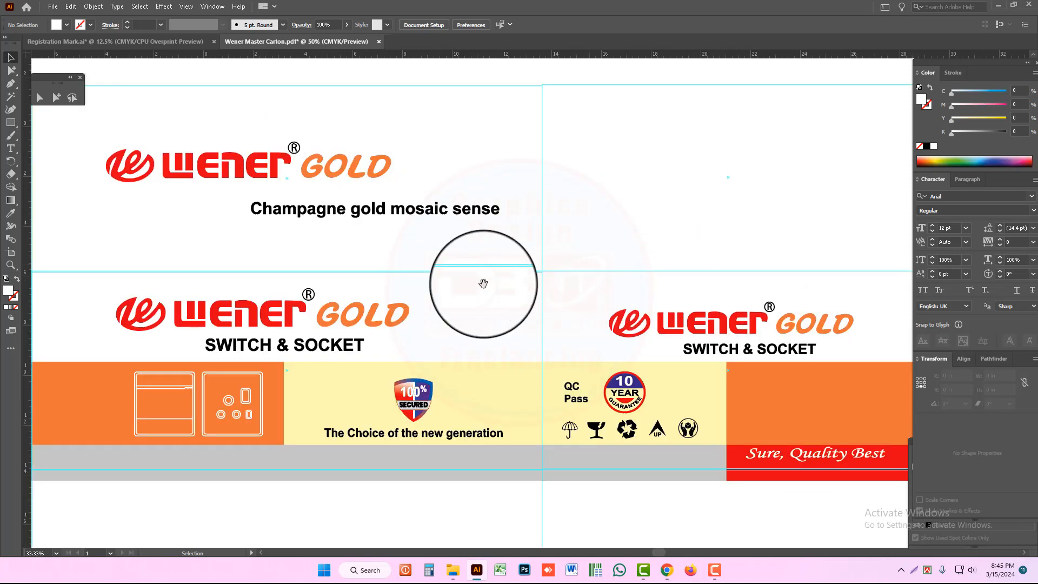
{"action": "left_click", "coordinate": [528, 313], "text": "ctrl+alt"}
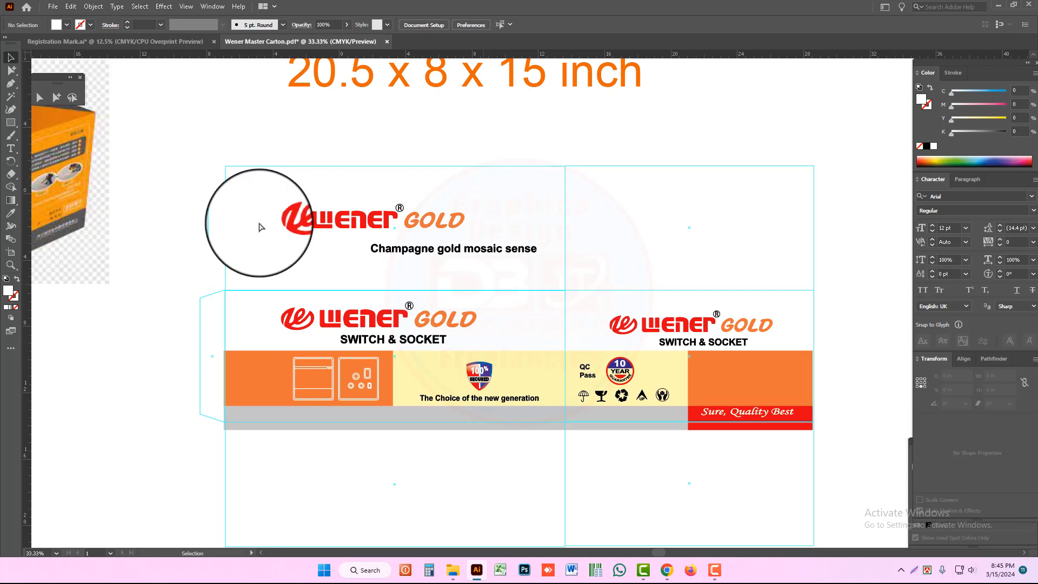